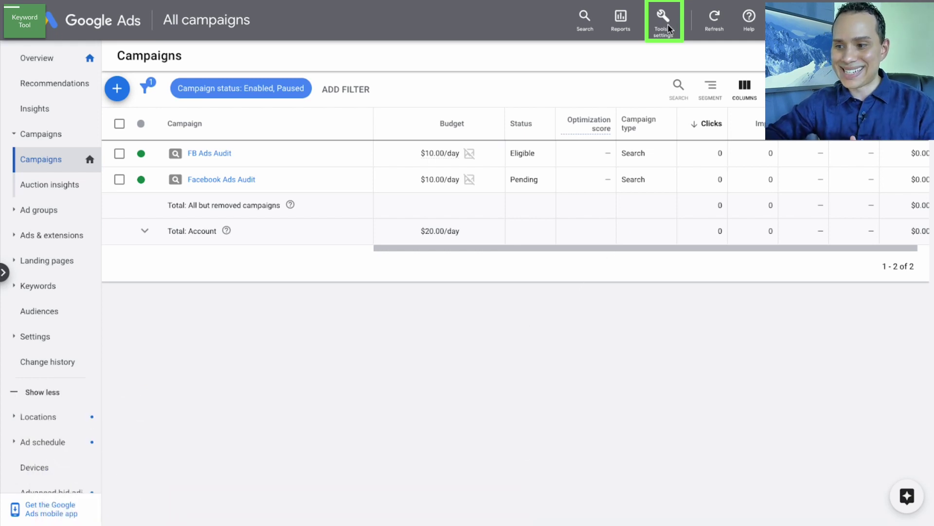
- Open the Keyword Planner from the Tools & settings menu
click(668, 24)
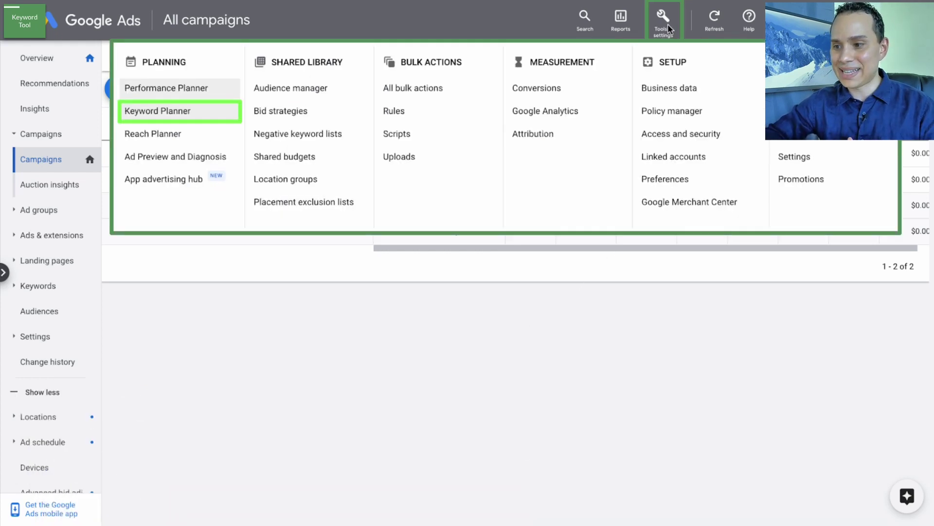
click(206, 112)
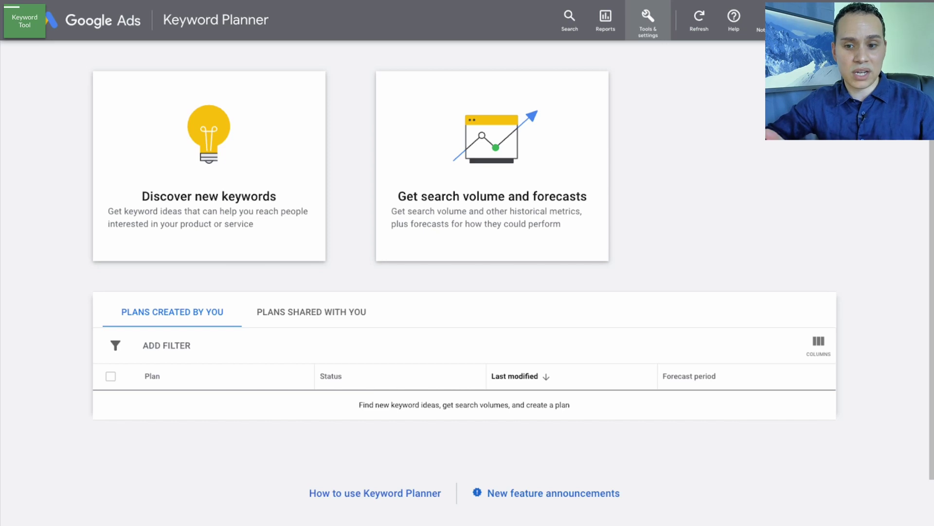
- Open Discover new keywords and set it to Start with a website as the source
click(234, 214)
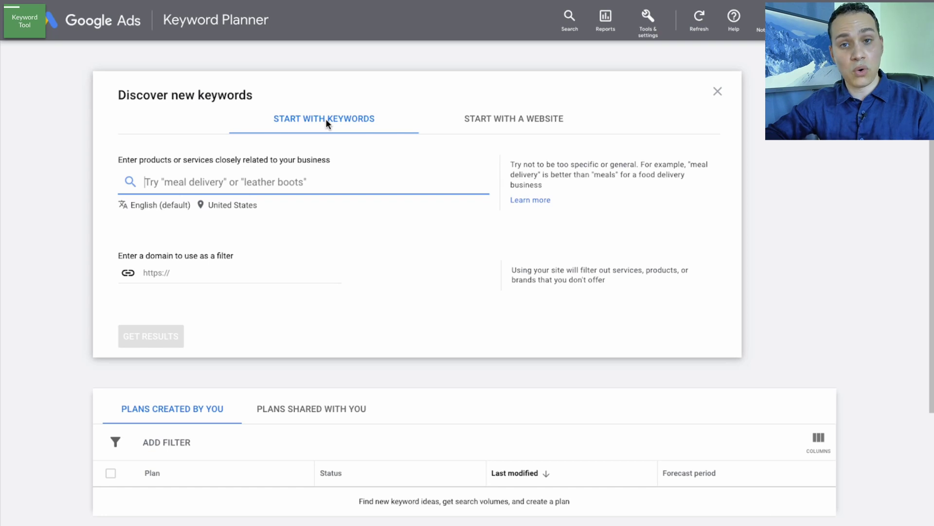
click(503, 121)
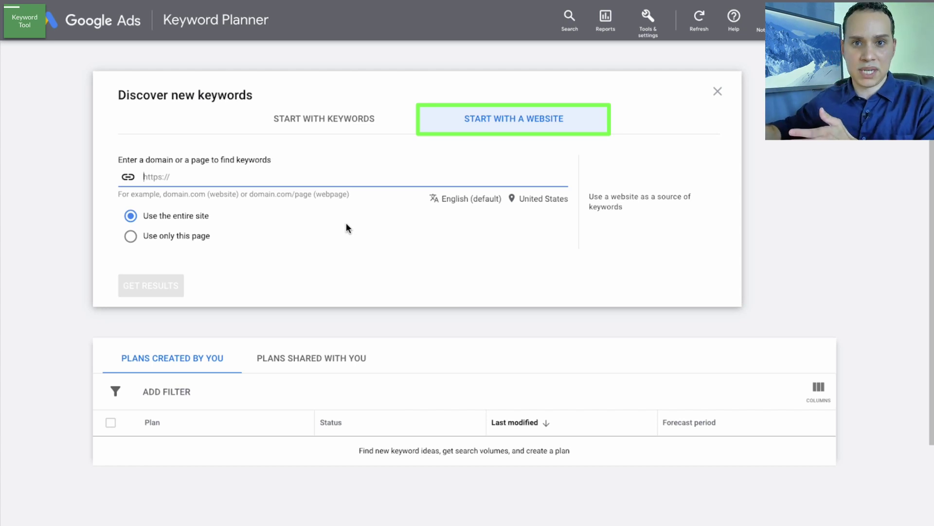
- Switch discovery back to Start with keywords to enter the three Facebook agency seeds
click(342, 127)
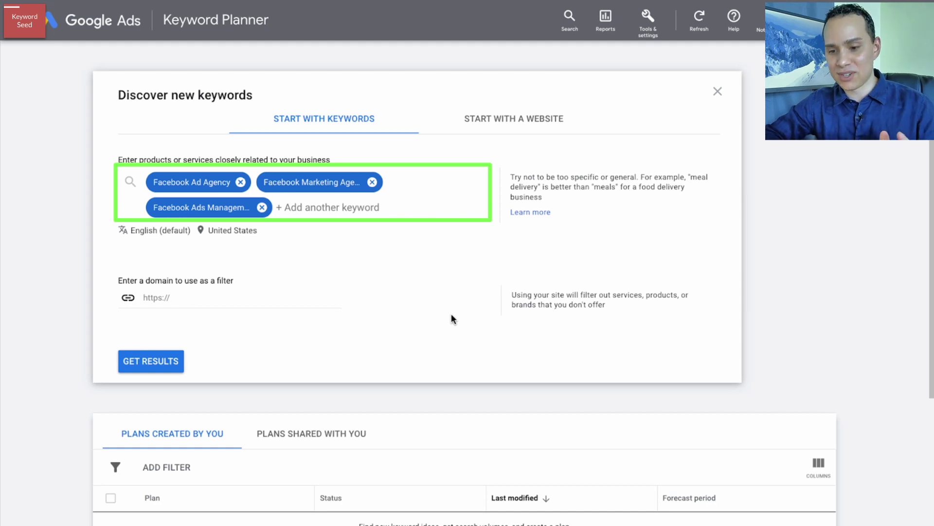
- Generate the 162 keyword ideas for the three seeds, then review and collapse the seed summary
click(150, 363)
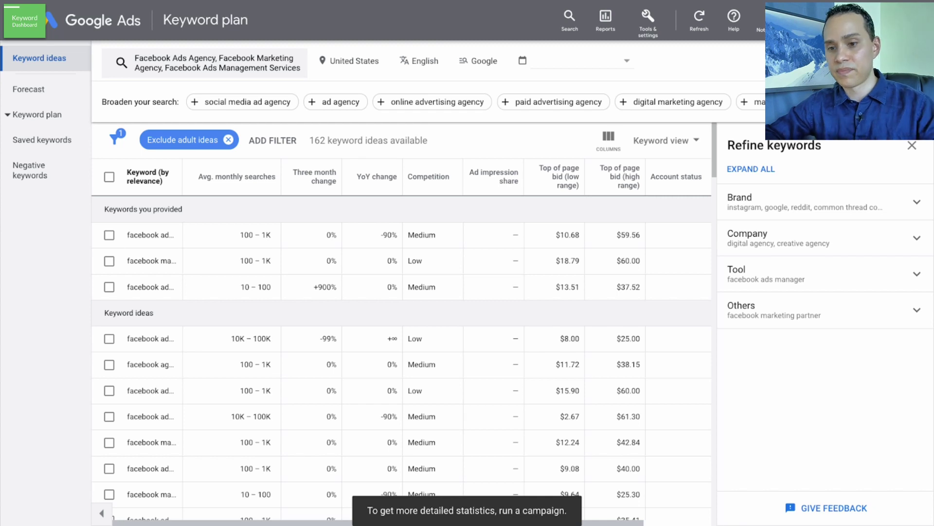
click(205, 63)
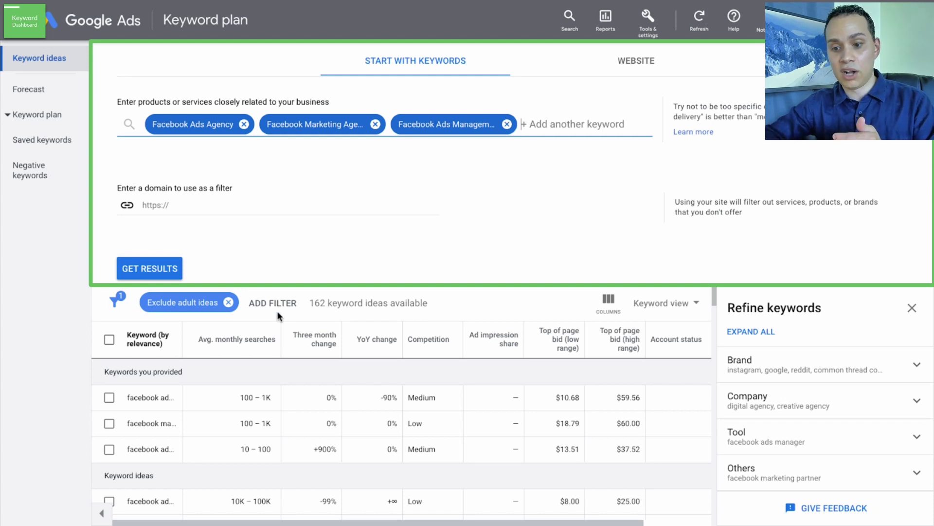
click(95, 302)
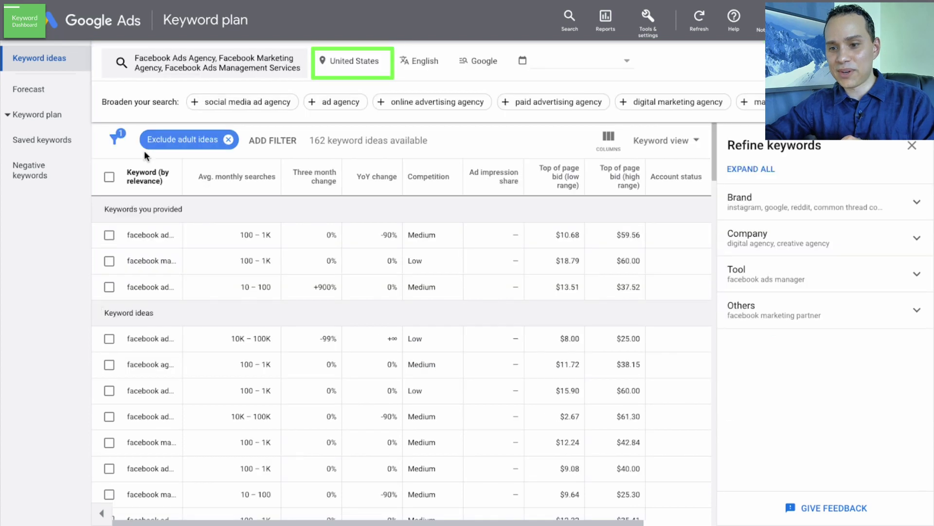
click(354, 60)
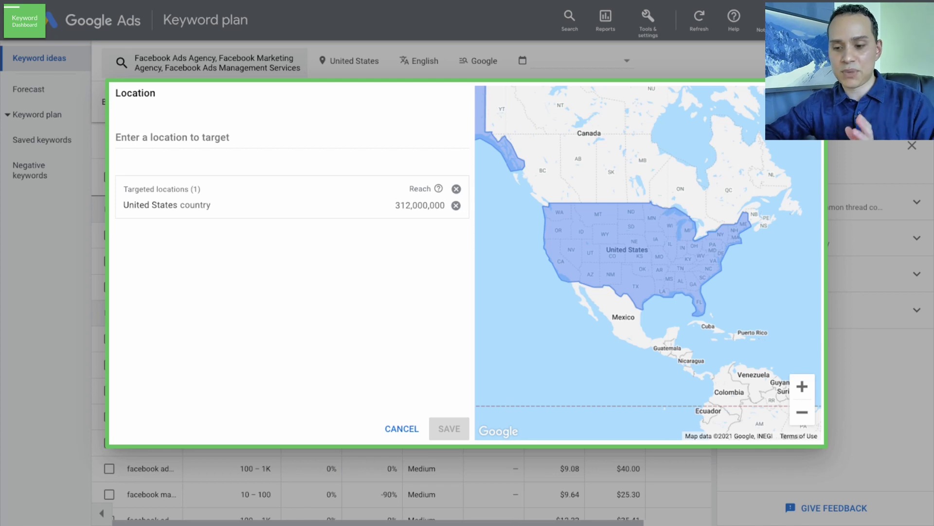
click(398, 428)
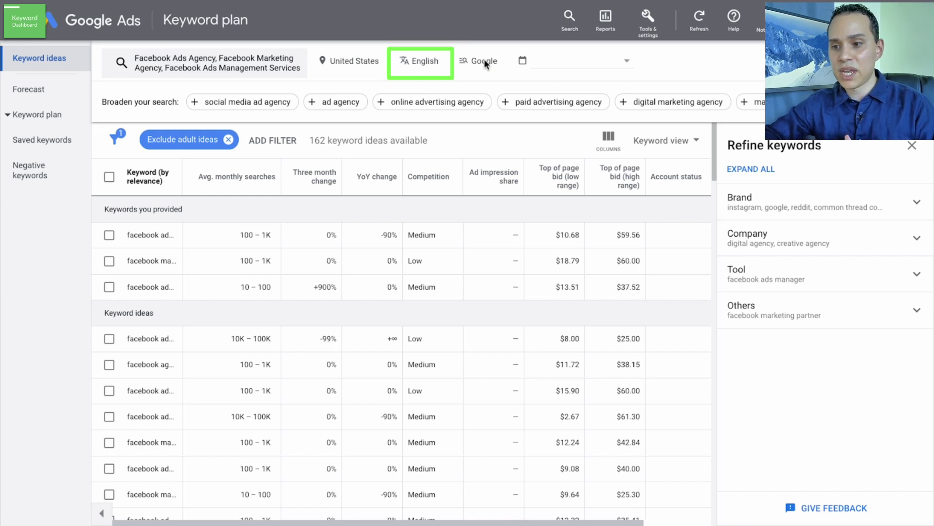
click(426, 61)
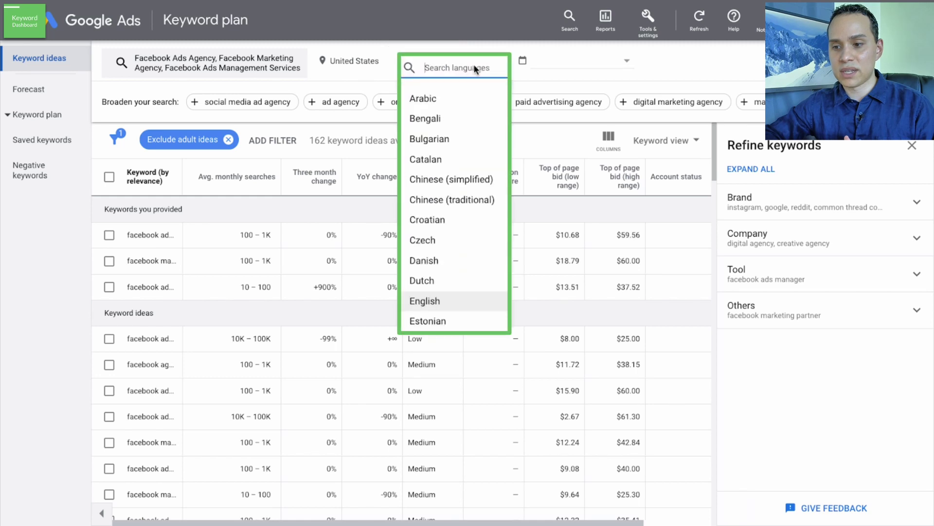
click(510, 67)
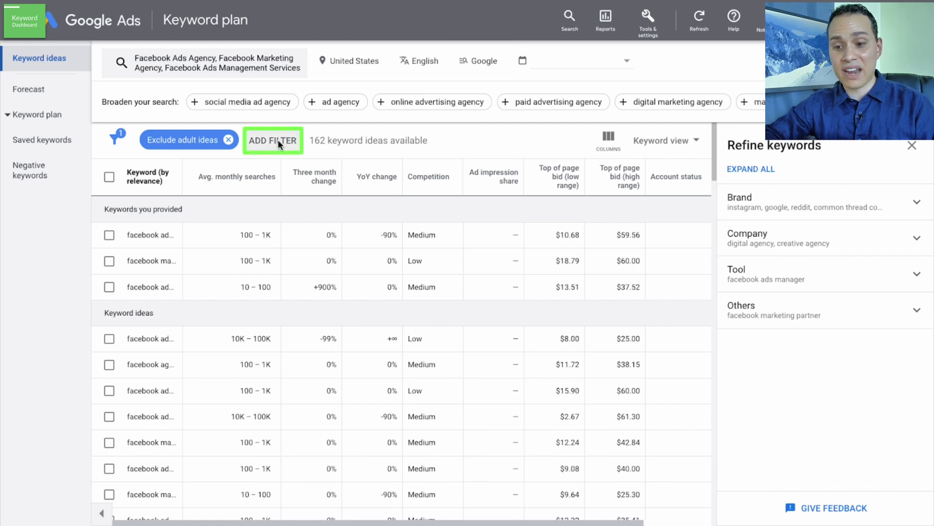
click(278, 139)
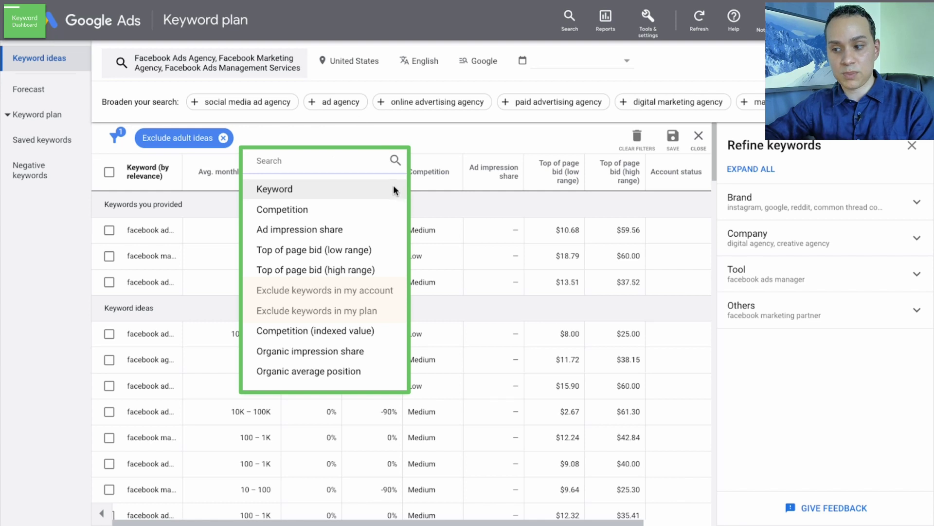
click(787, 155)
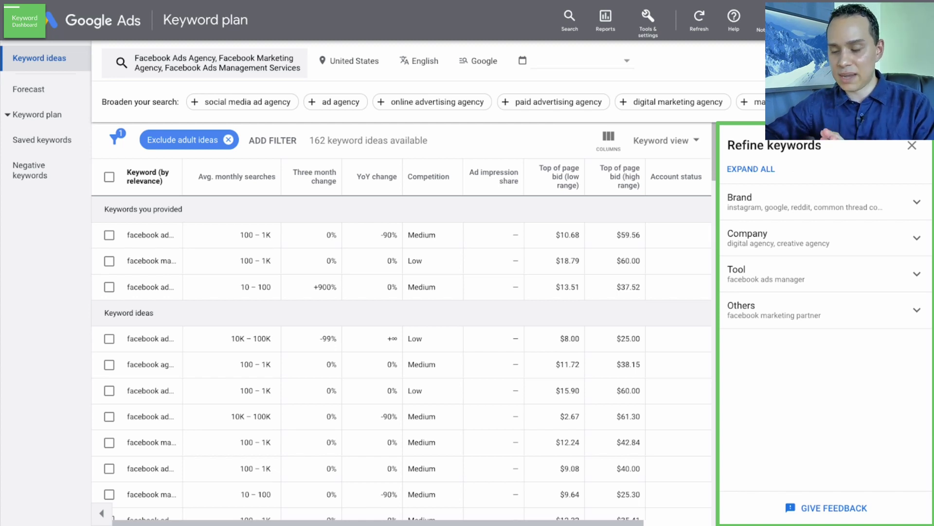
- Exclude instagram, reddit, Other Brands and facebook ads manager concepts, leaving 131 of 162 ideas
click(765, 171)
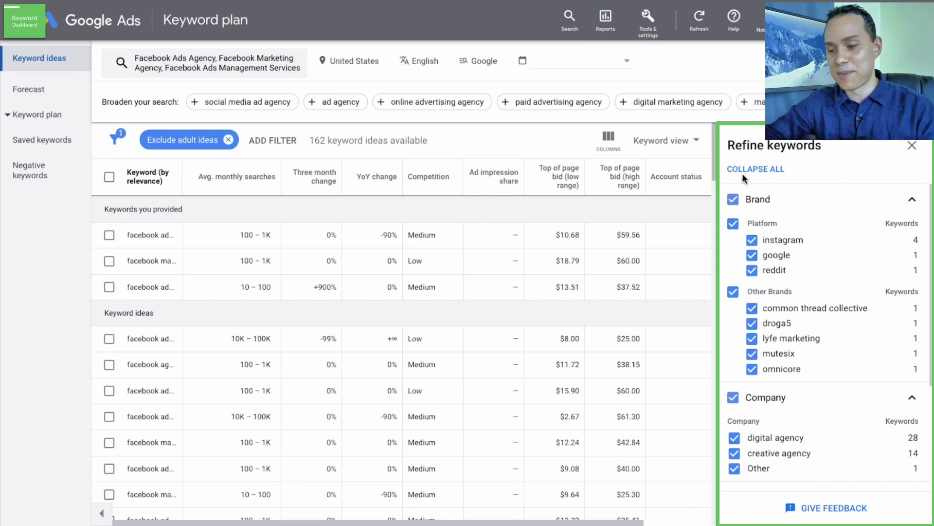
click(752, 240)
click(751, 271)
click(733, 291)
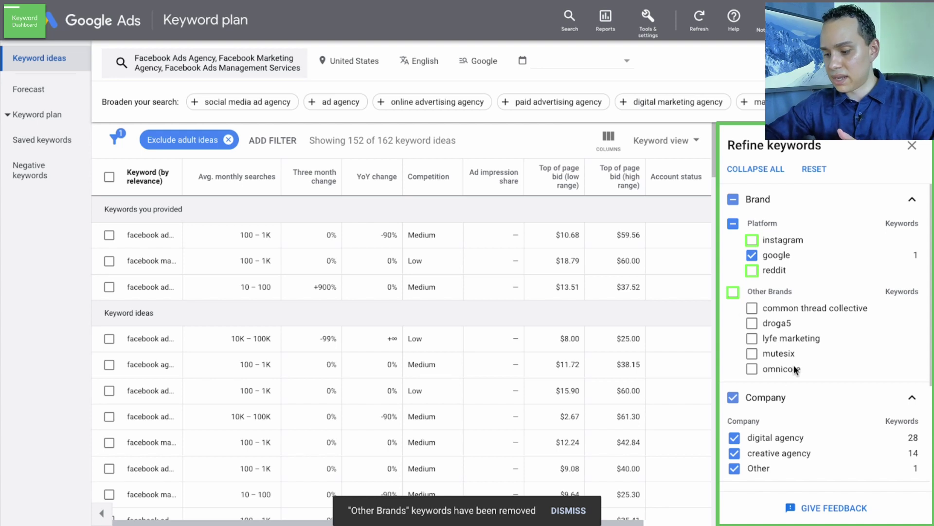
scroll(794, 368, down, 3)
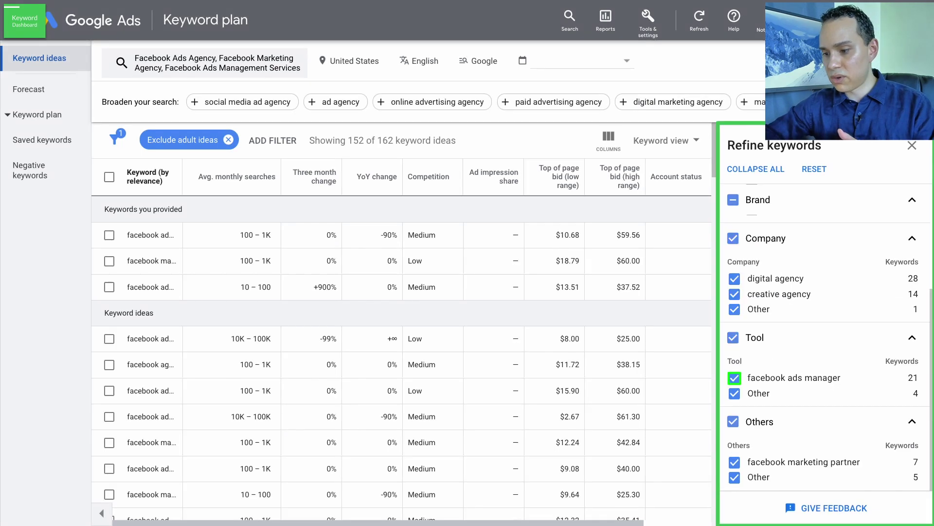
click(734, 377)
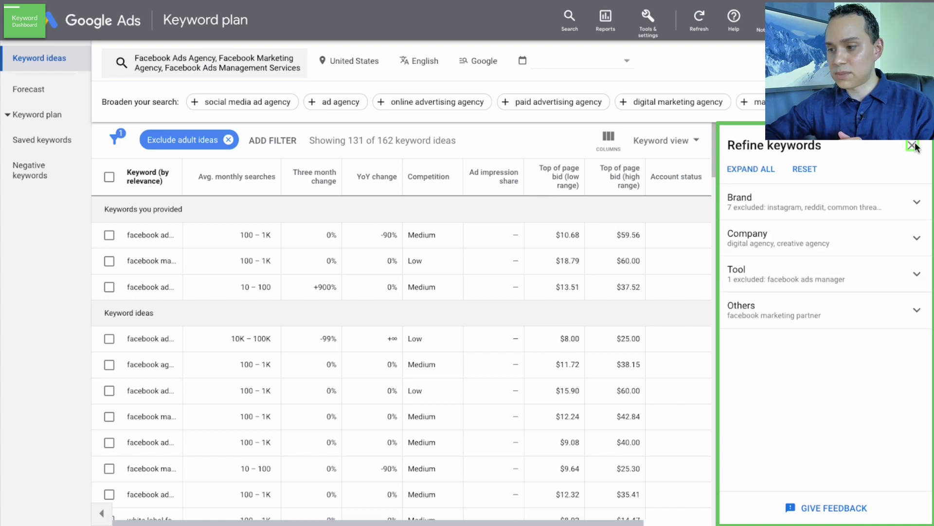
click(912, 145)
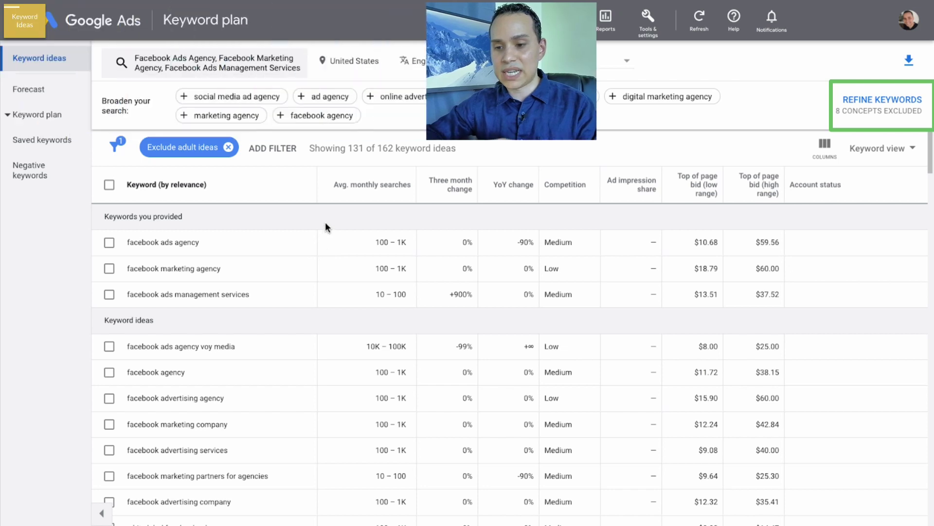
- Scroll through the keyword ideas table to pick the 27 relevant keywords
scroll(325, 222, down, 3)
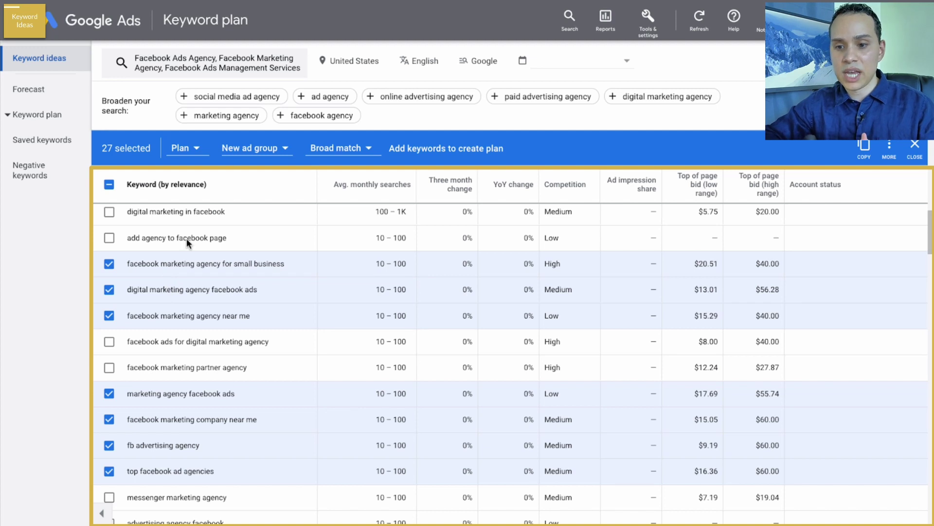
- Check the Plan, New ad group and match type dropdowns, keeping Broad match for the 27 keywords
click(196, 150)
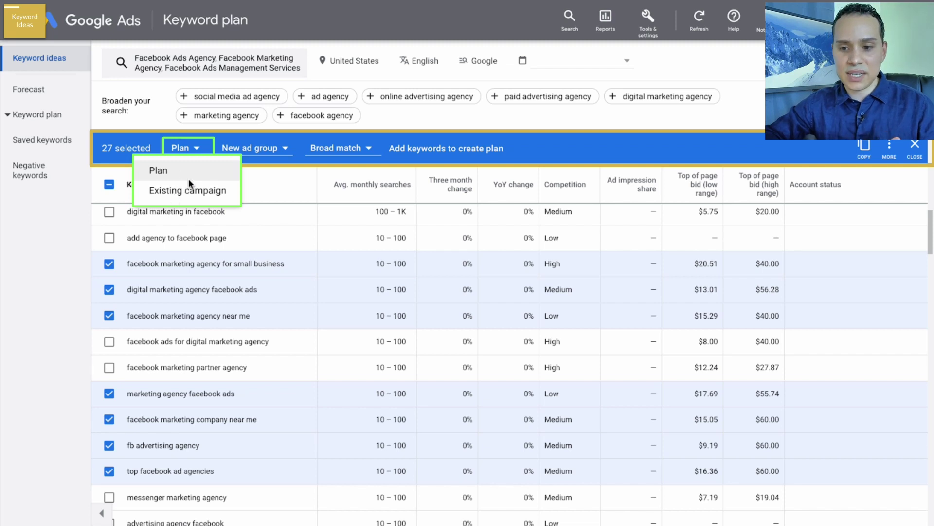
click(265, 147)
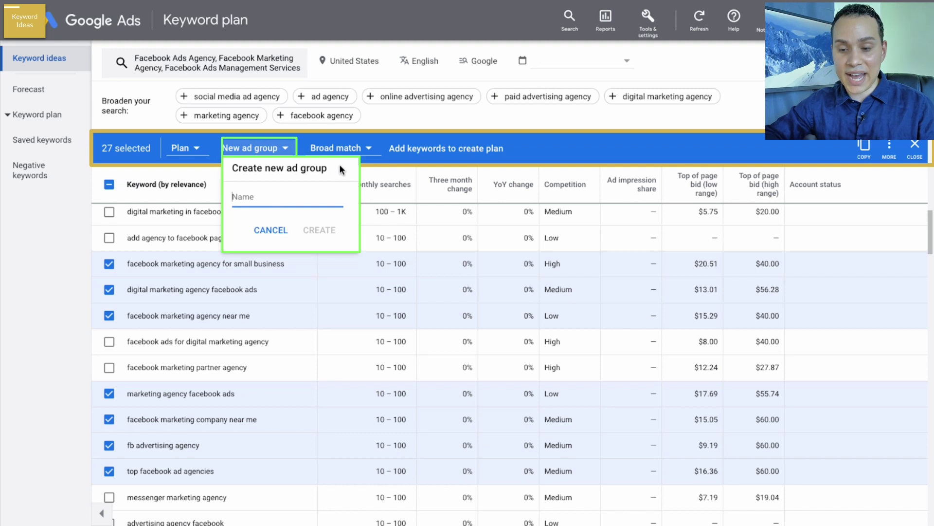
click(360, 148)
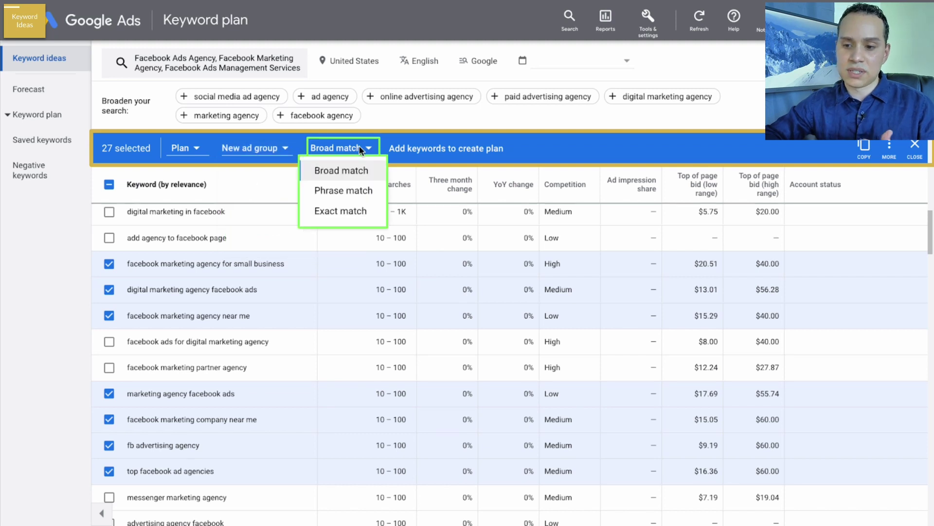
click(427, 152)
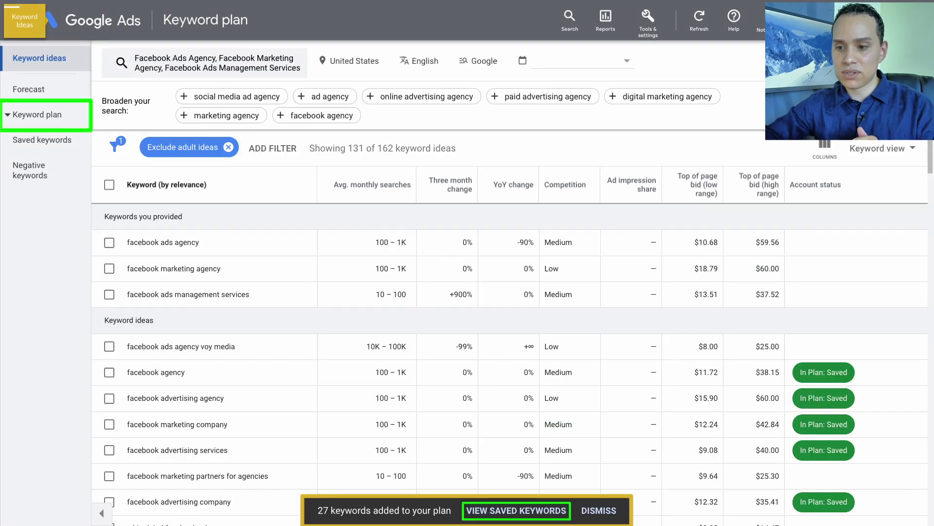
- Add the 27 broad match keywords to a new keyword plan
click(455, 149)
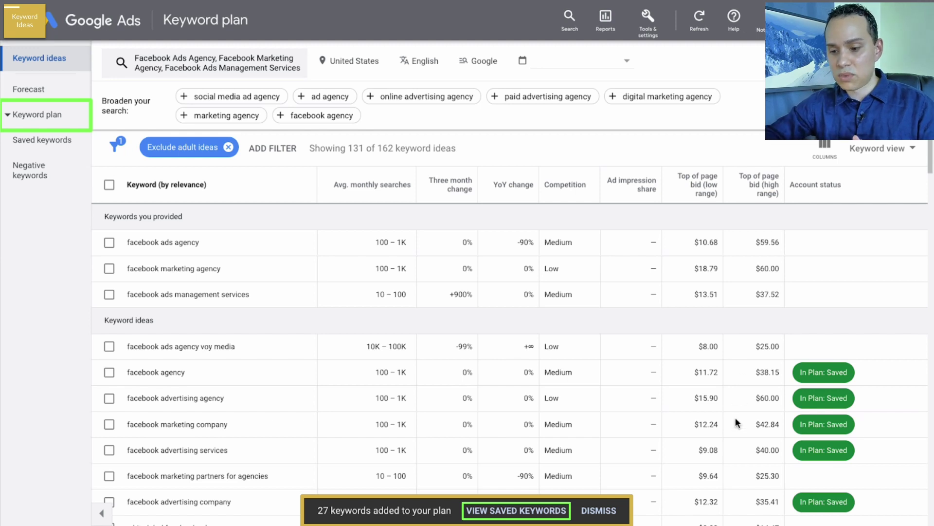
- Open the plan's Saved keywords list and its keyword download options
click(33, 115)
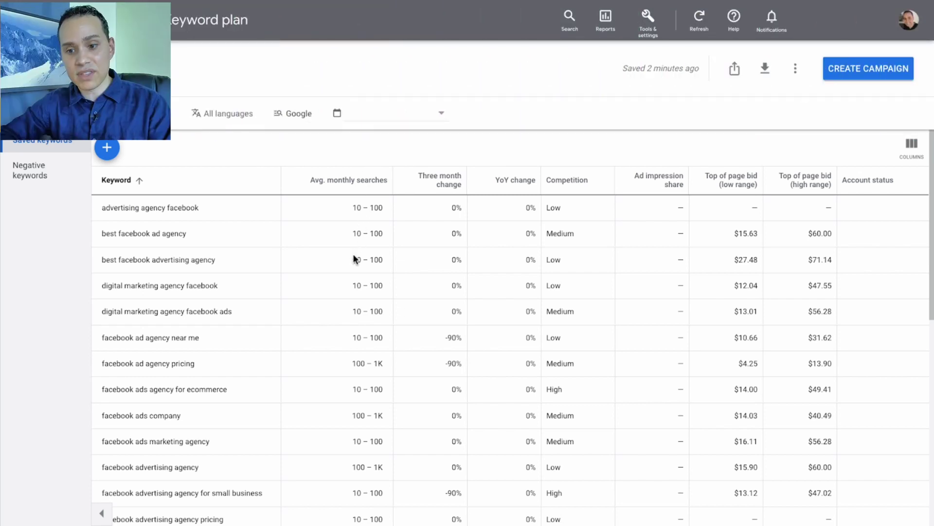
click(764, 70)
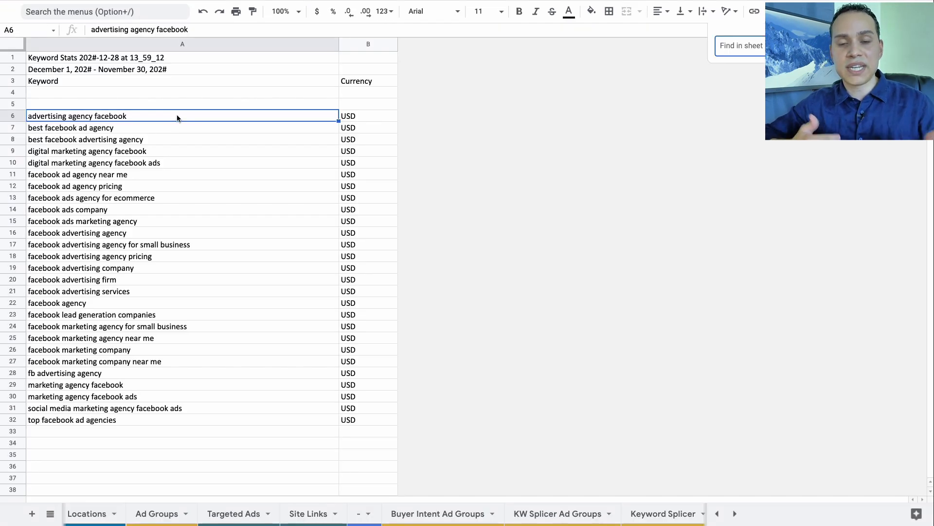
- Move the company, firm and services keywords up to row 14 with blank rows above them
text(Agency)
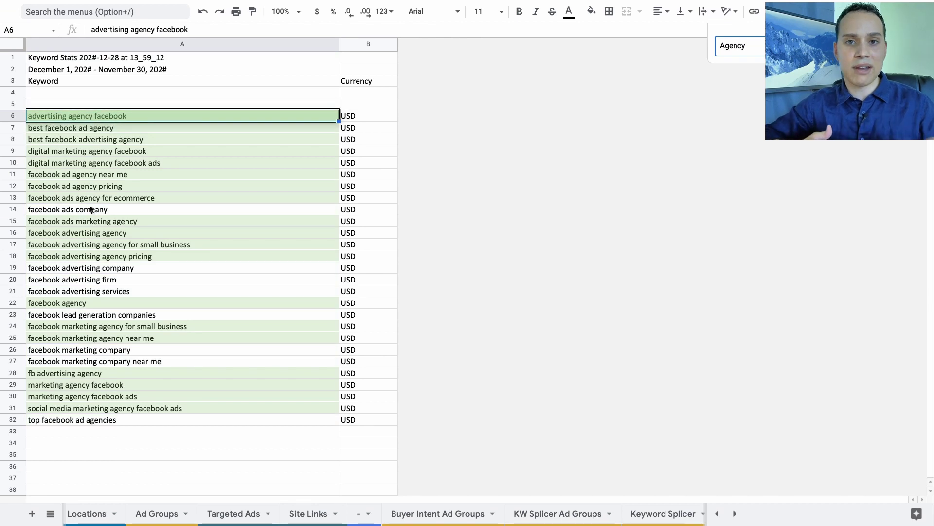
click(91, 209)
key(shift+space)
key(super+alt+equal)
key(super+alt+equal)
key(super+alt+equal)
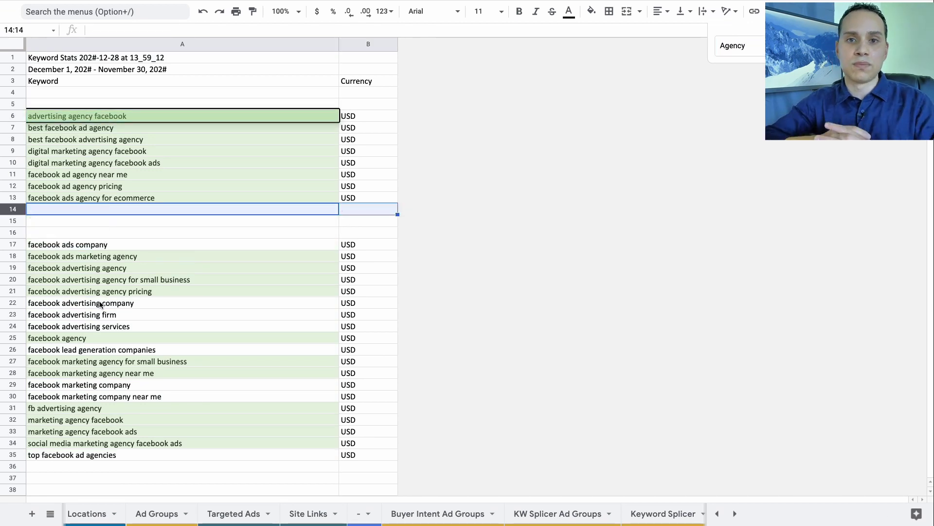
drag(100, 305, 360, 327)
key(super+x)
key(Up)
key(Up)
key(Up)
key(Up)
key(Up)
key(Up)
key(Up)
key(Up)
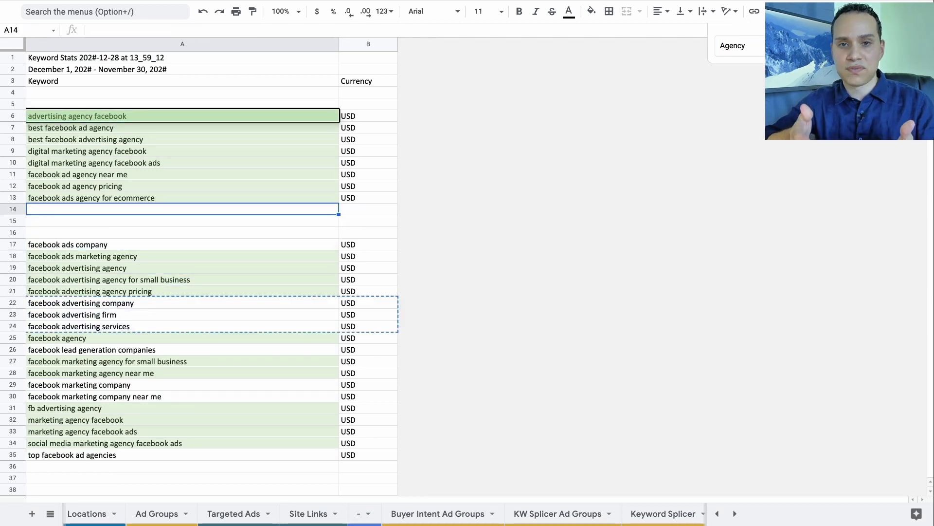
key(super+v)
key(shift+space)
key(super+alt+equal)
key(super+alt+equal)
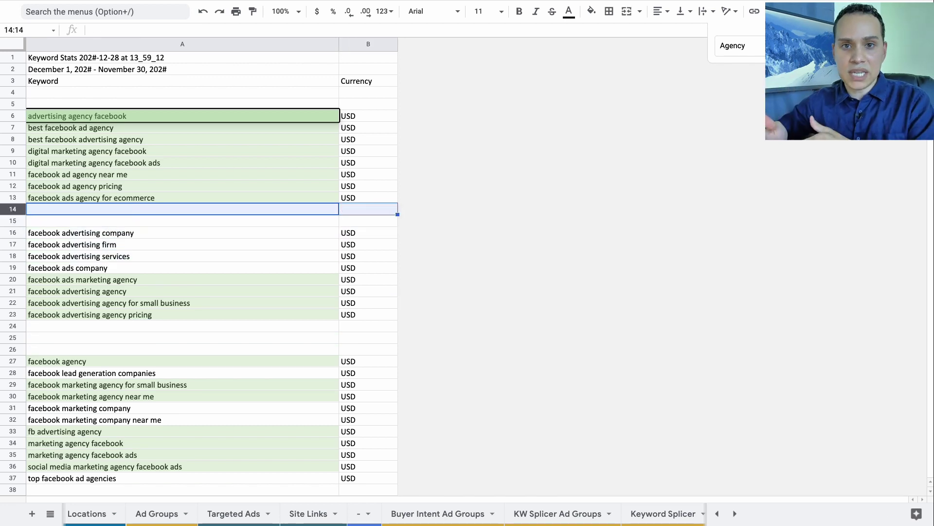
- Delete the two agency keyword rows and add a bold 'Pricing' group label above the pricing keyword
click(117, 281)
key(shift+space)
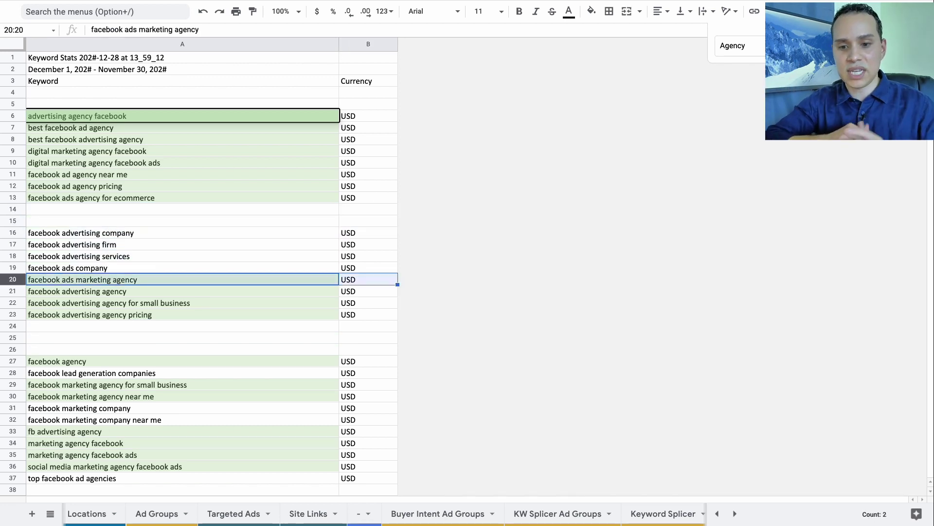
key(super+alt+minus)
key(super+alt+minus)
key(Down)
key(shift+space)
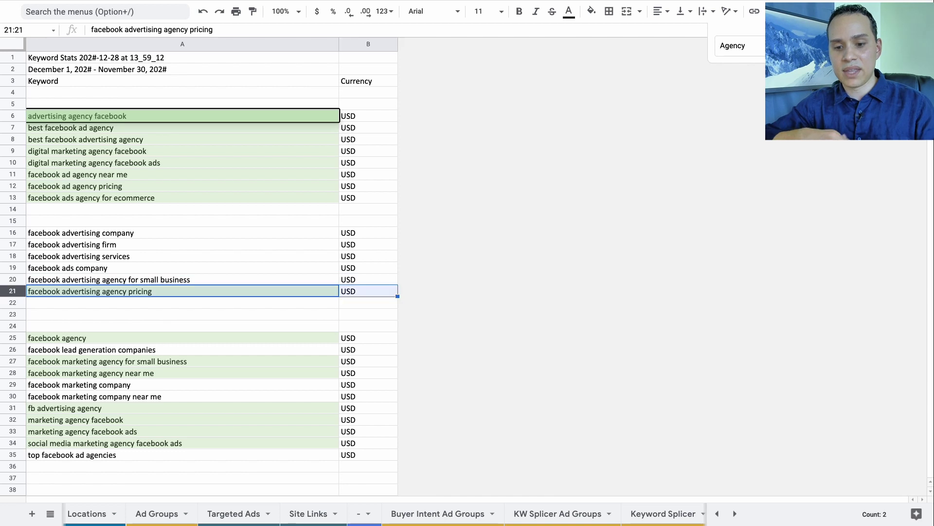
key(super+alt+equal)
key(super+alt+equal)
key(Down)
key(super+b)
text(Pricing)
key(Return)
- Add a bold 'Company' group label in cell A15
key(Up)
key(Up)
key(Up)
key(Up)
key(Up)
text(Company)
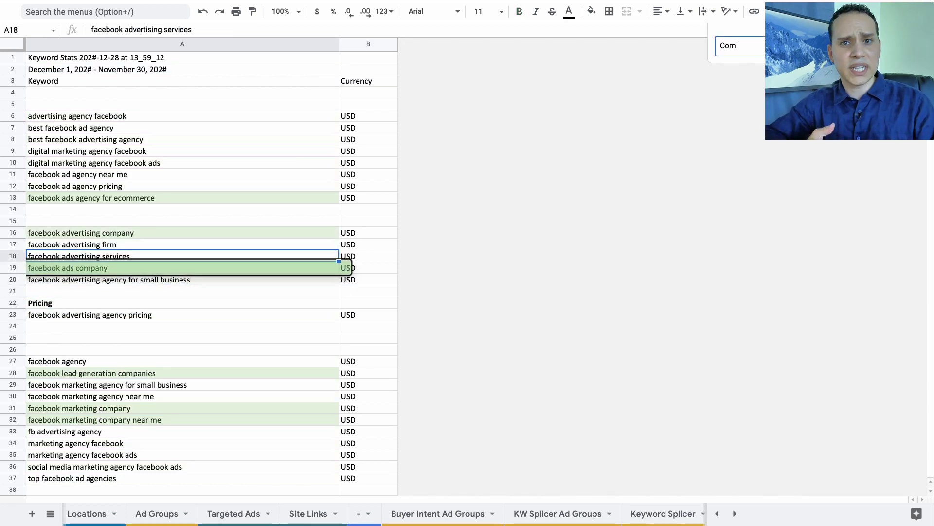
click(103, 221)
key(super+b)
text(Company)
key(Return)
- Insert blank rows above the facebook advertising firm and services keywords and start a bold label
key(Down)
key(shift+space)
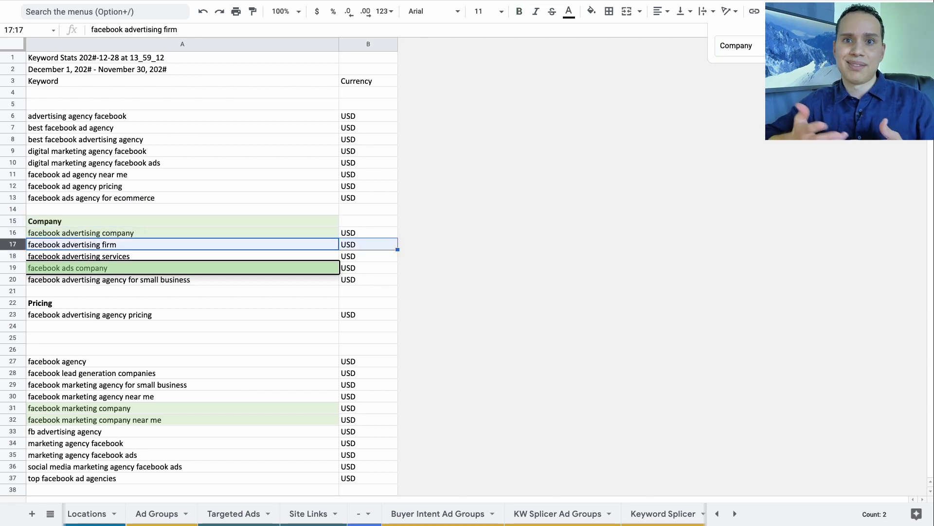
key(super+alt+minus)
key(super+z)
key(super+alt+equal)
key(super+alt+equal)
key(Down)
key(Down)
key(Down)
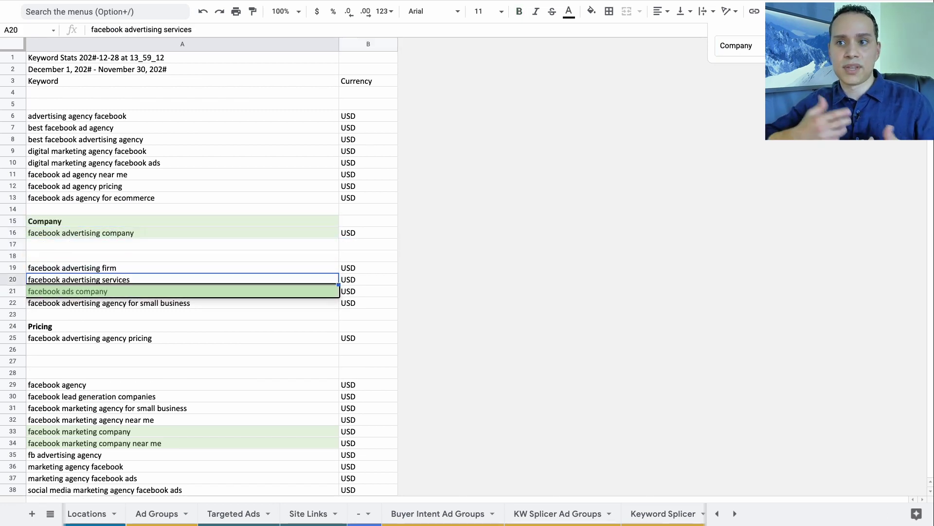
key(shift+space)
key(super+alt+equal)
key(super+alt+equal)
key(super+alt+equal)
key(Down)
key(super+b)
text(B)
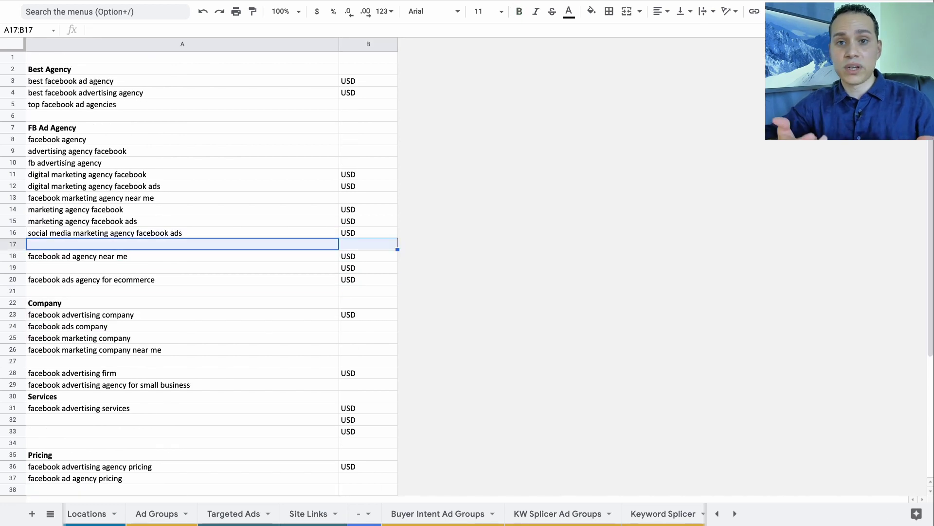
- Delete the empty row 17 and cut the facebook ads agency for ecommerce keyword
key(super+alt+minus)
key(Escape)
key(super+alt+minus)
key(Down)
key(Down)
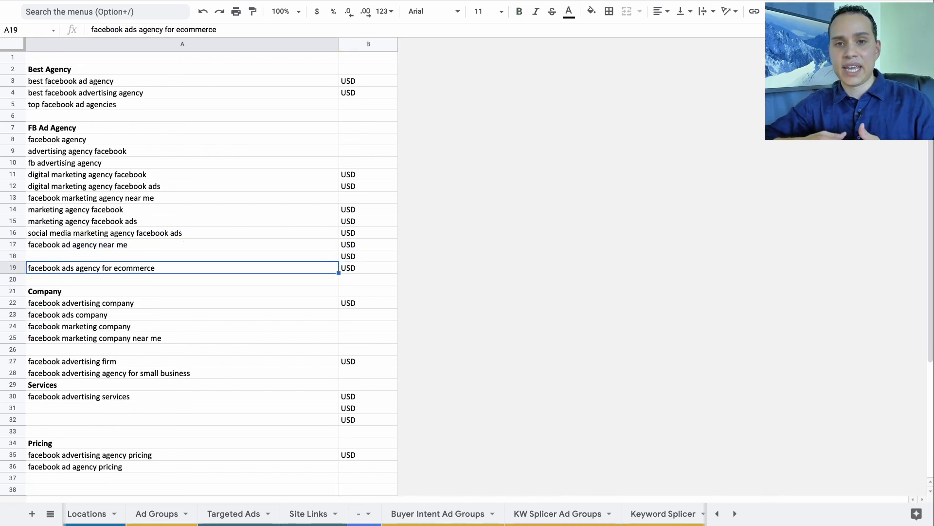
key(shift+Right)
key(shift+Left)
scroll(118, 347, down, 5)
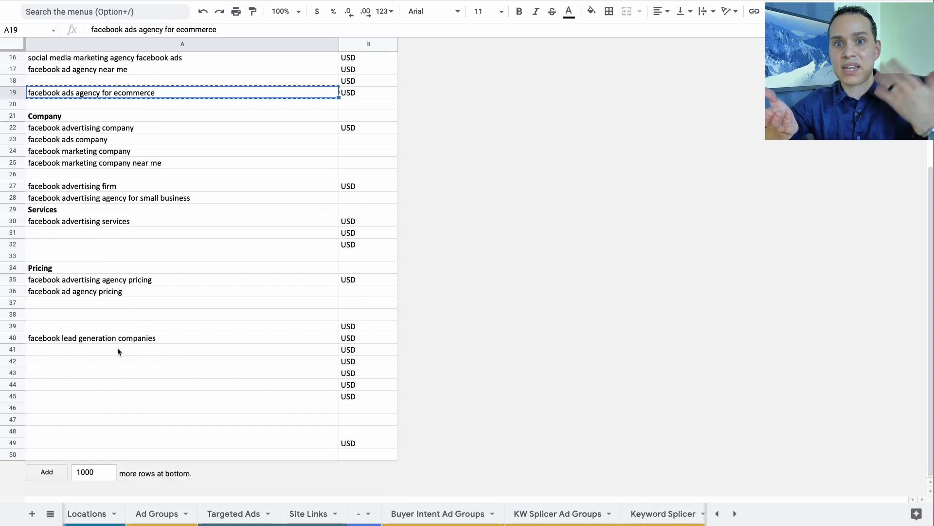
- Paste the ecommerce keyword into A41 and add a bold 'FB Lead Generation' heading above it
click(118, 350)
key(super+v)
key(shift+Right)
key(super+alt+equal)
key(Up)
key(Up)
key(super+b)
text(FB Lead Generation)
key(Return)
- Add a bold 'FB Ads Ecom' heading with a blank row above it
key(Down)
text(FB Ads Ecom)
key(Return)
key(Up)
key(super+b)
key(shift+space)
key(super+alt+equal)
- Delete empty row 37 and the leftover empty rows 43 to 50
key(Up)
key(Up)
key(Up)
key(Up)
key(shift+space)
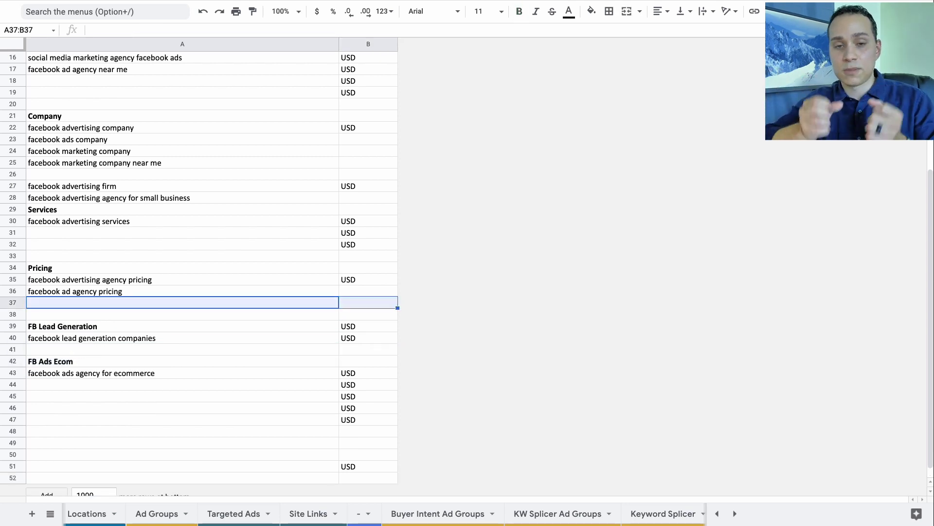
key(super+alt+minus)
key(Down)
key(Down)
key(Down)
key(Down)
key(Down)
key(Down)
key(shift+space)
key(shift+Down)
key(shift+Down)
key(shift+Down)
key(shift+Down)
key(shift+Down)
key(shift+Down)
key(shift+Down)
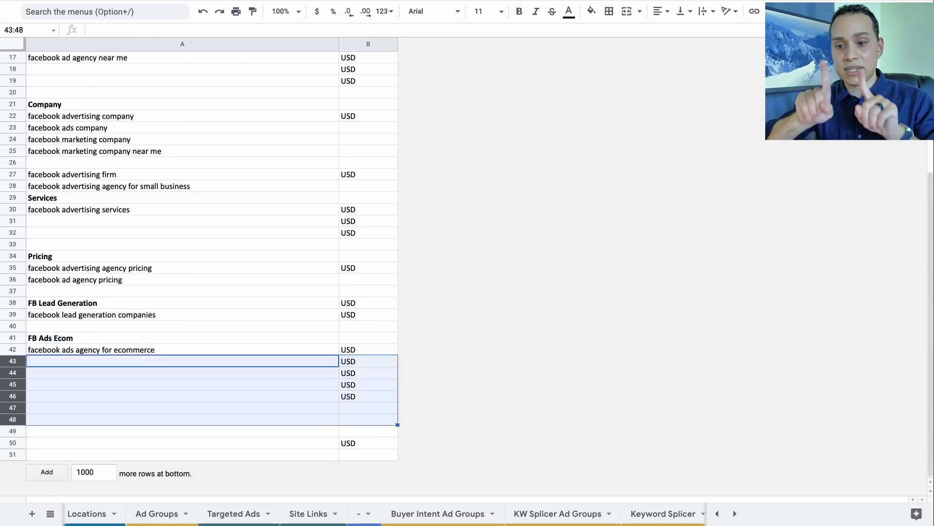
key(super+alt+minus)
- Insert a blank row above Services and rename the Services heading to 'Other'
click(72, 317)
key(Up)
key(Up)
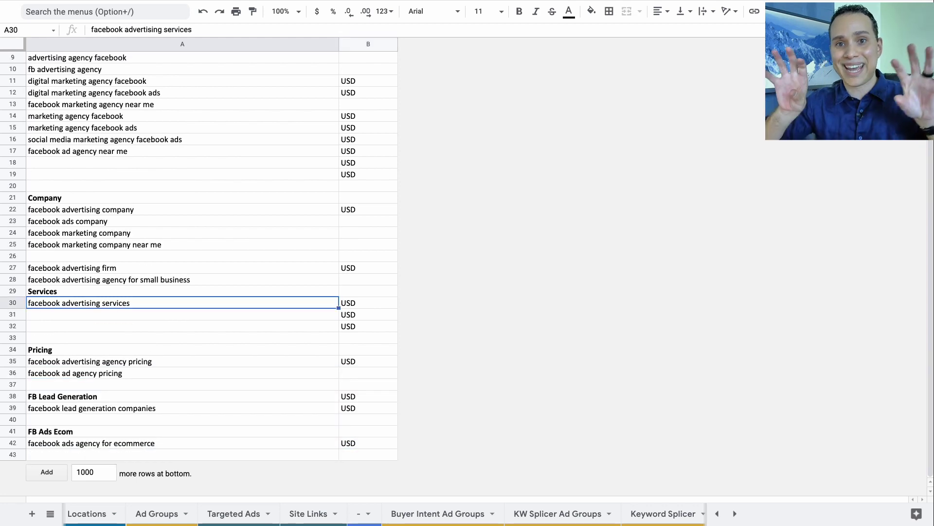
key(shift+space)
key(super+alt+equal)
key(Up)
key(Up)
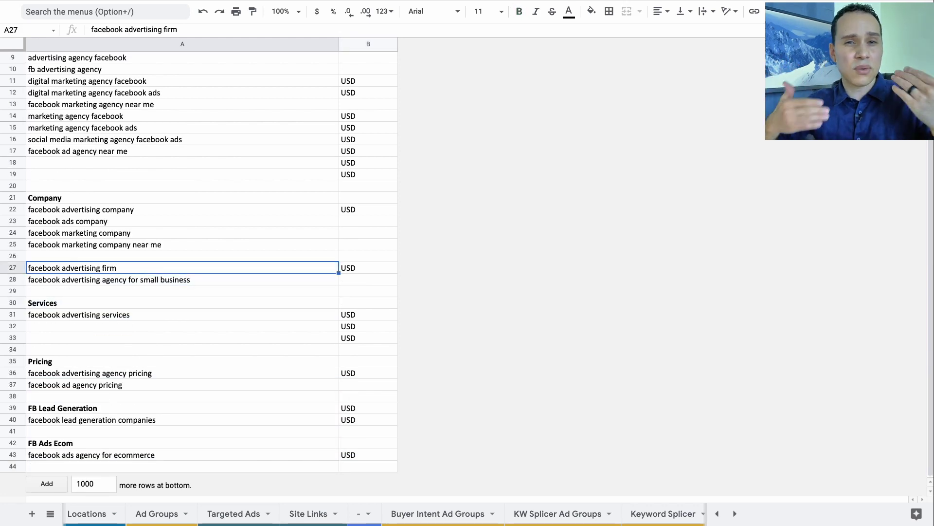
key(Down)
- Move the firm and small business keywords under Other and delete the empty rows above it
key(Up)
key(Down)
key(Down)
key(Down)
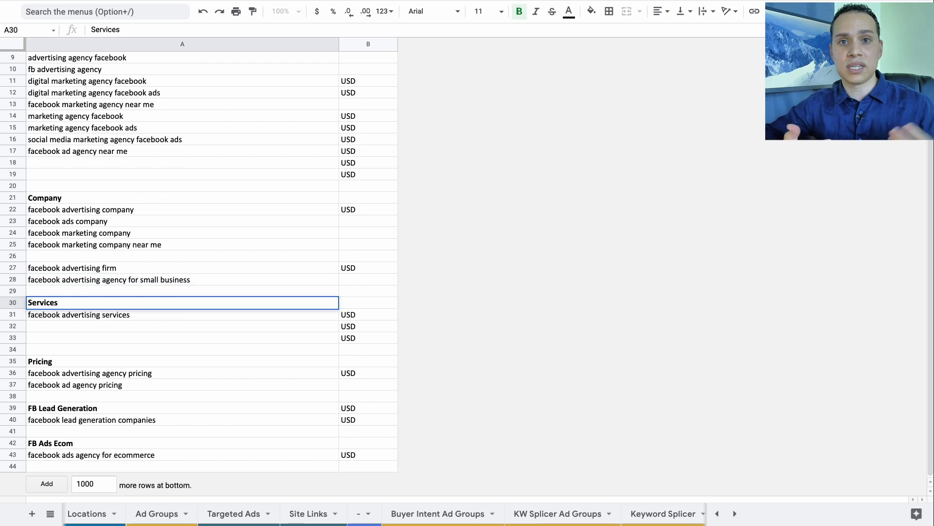
text(Other)
key(Return)
key(Up)
key(Up)
key(Up)
key(Up)
key(shift+Down)
key(ctrl+c)
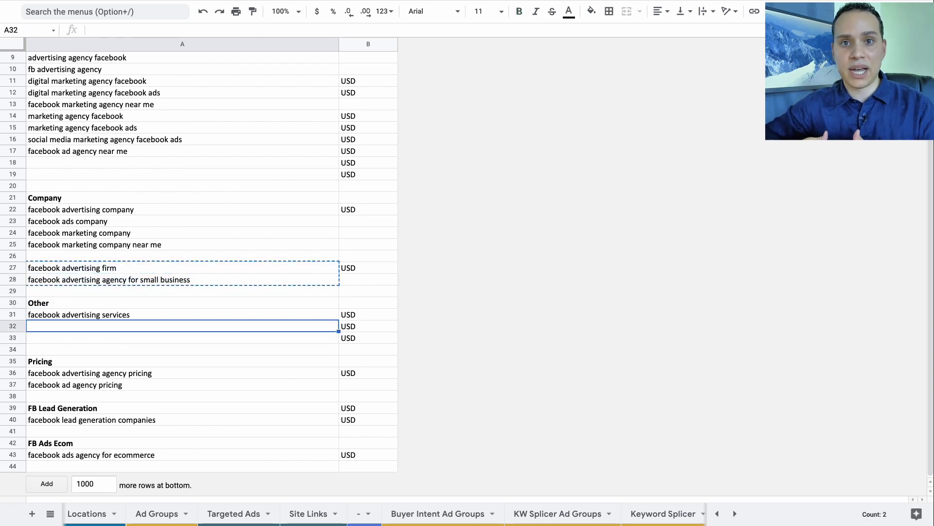
key(super+v)
key(Up)
key(Up)
key(Up)
key(shift+space)
key(shift+Up)
key(shift+Up)
key(super+alt+minus)
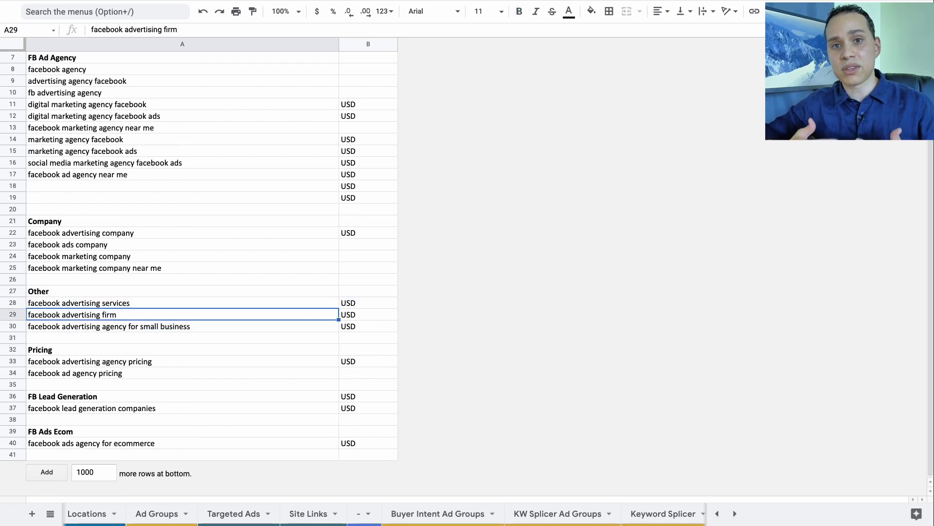
key(Up)
key(Up)
- Select the FB Ad Agency keywords and search the sheet for 'Marketing'
scroll(129, 313, up, 3)
click(97, 141)
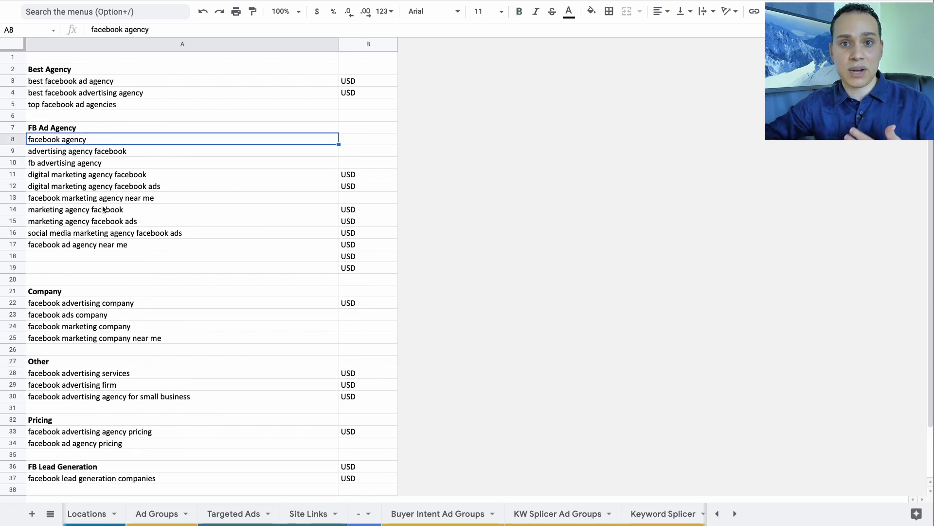
shift+click(128, 245)
click(175, 187)
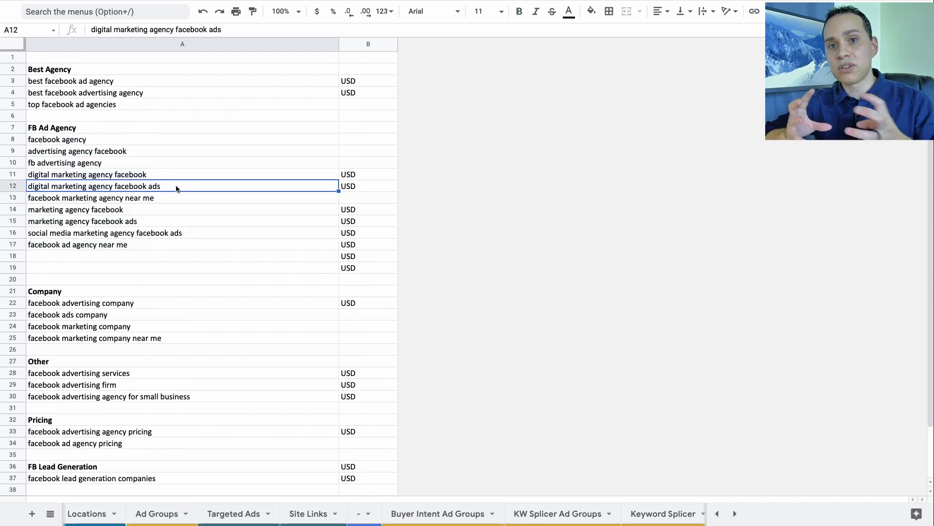
key(super+f)
text(Marketing)
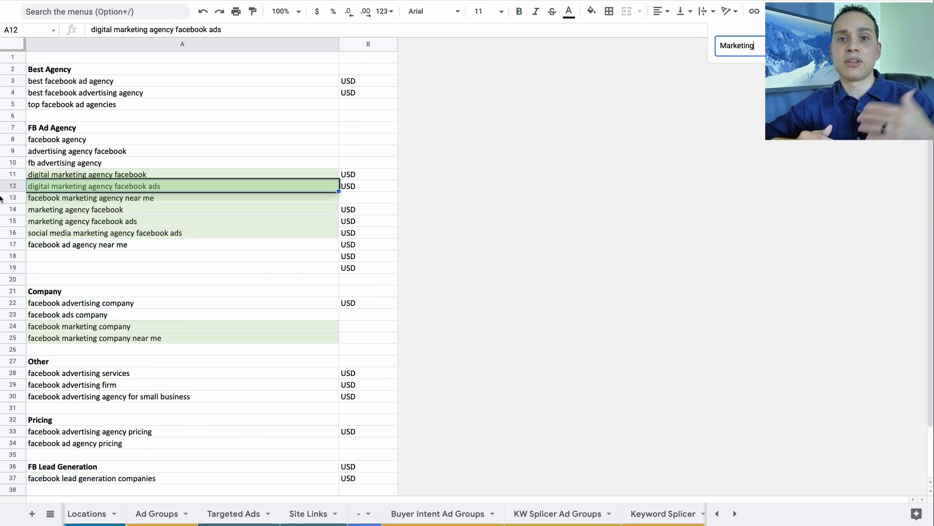
- Insert blank rows at A19 below FB Ad Agency and start a bold 'Marketing' heading
click(103, 257)
key(Down)
key(shift+Right)
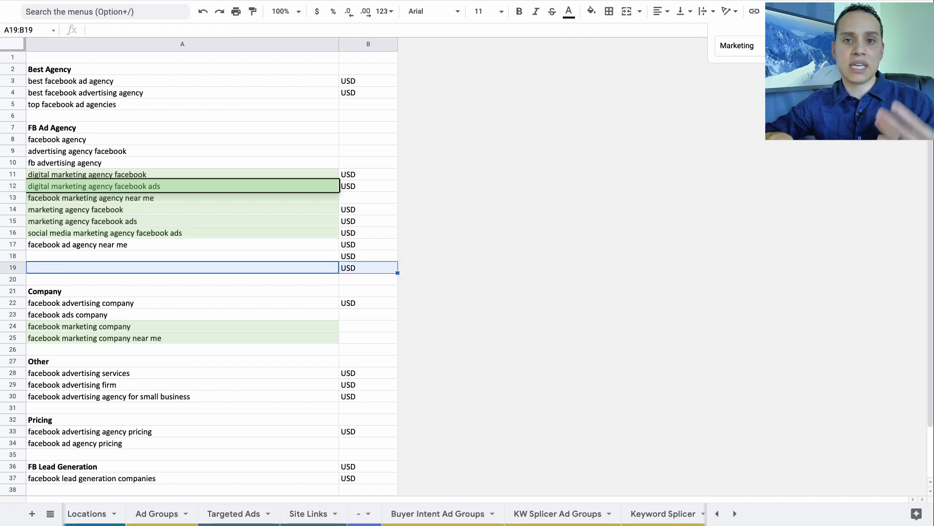
key(super+alt+equal)
key(super+alt+equal)
key(super+alt+equal)
key(super+alt+equal)
key(super+alt+equal)
key(super+alt+equal)
key(Right)
key(Left)
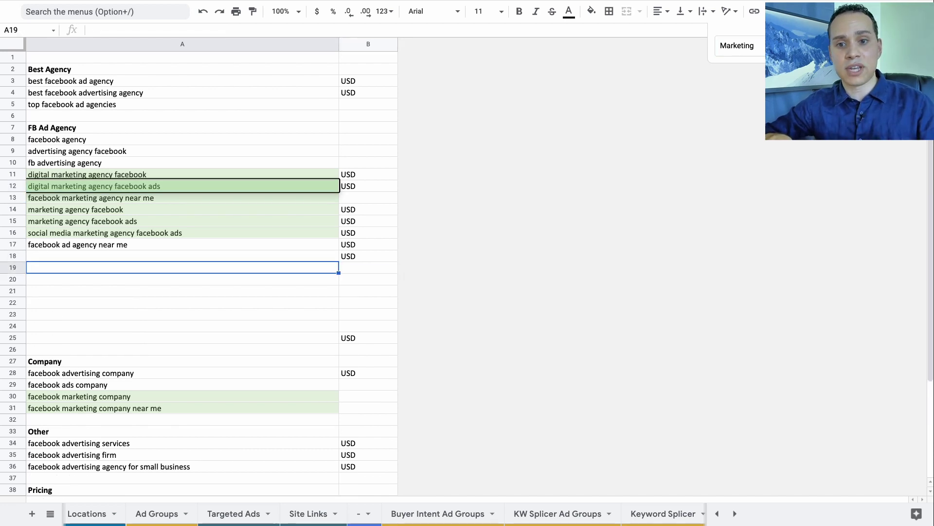
key(super+b)
text(Mar)
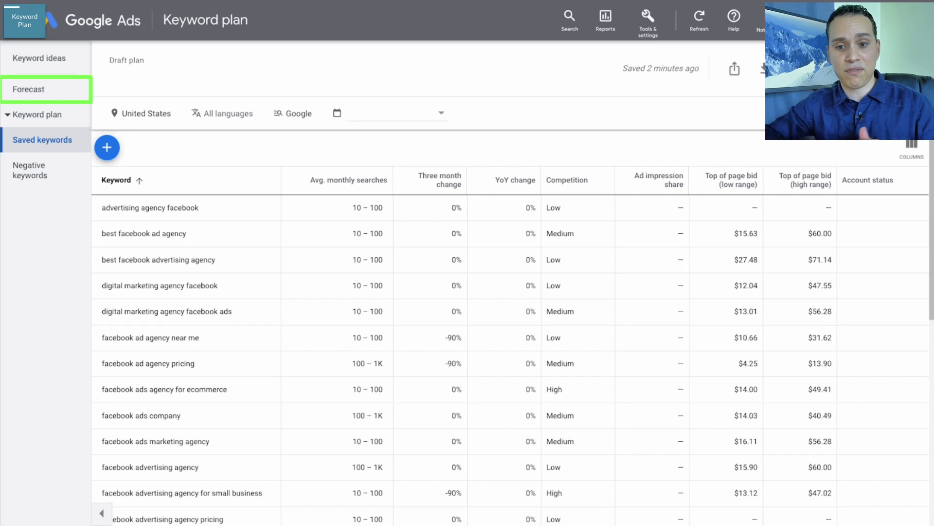
- Open the plan's Forecast and apply the Manual CPC bid strategy
click(53, 89)
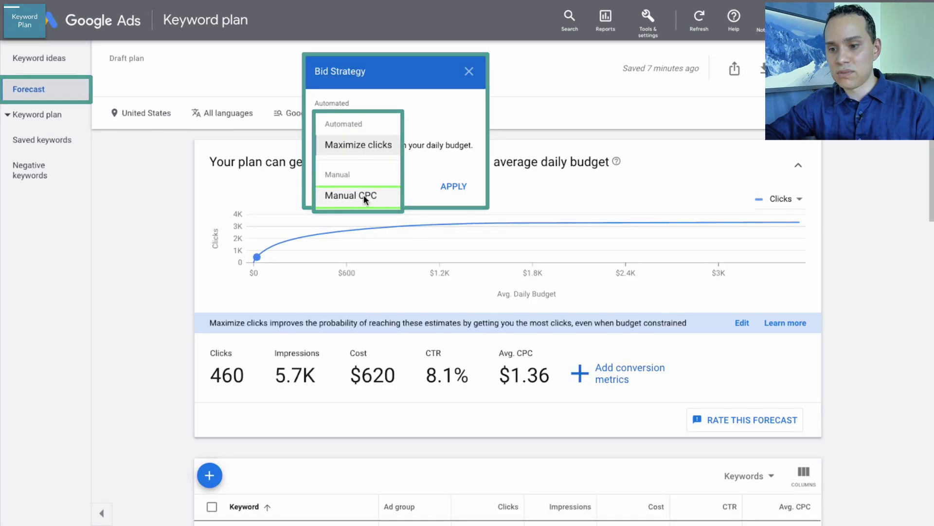
click(364, 194)
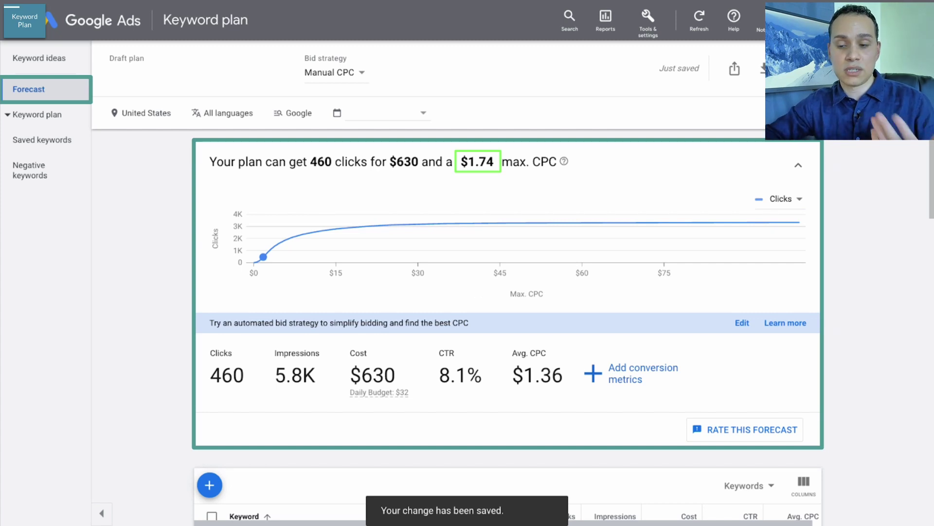
- Change the forecast's max CPC to $2, giving 580 clicks for $890
click(481, 162)
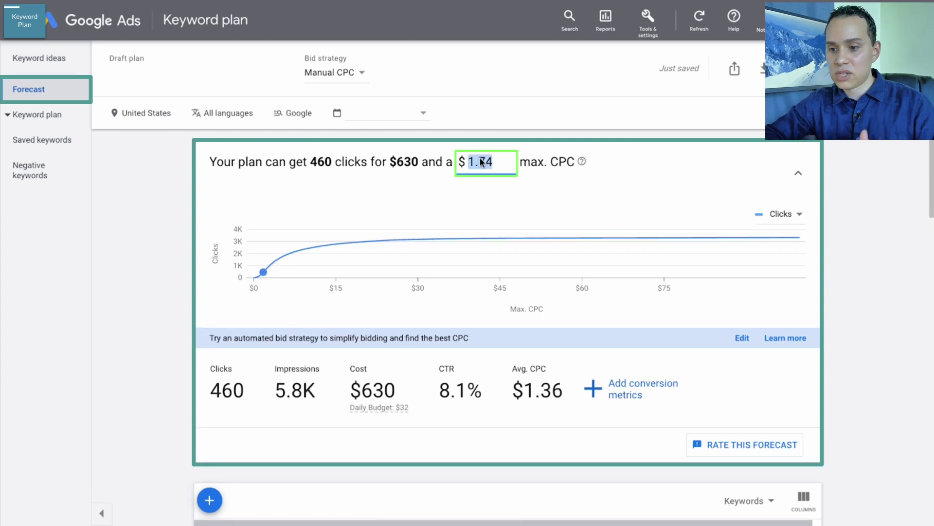
text(2)
key(Return)
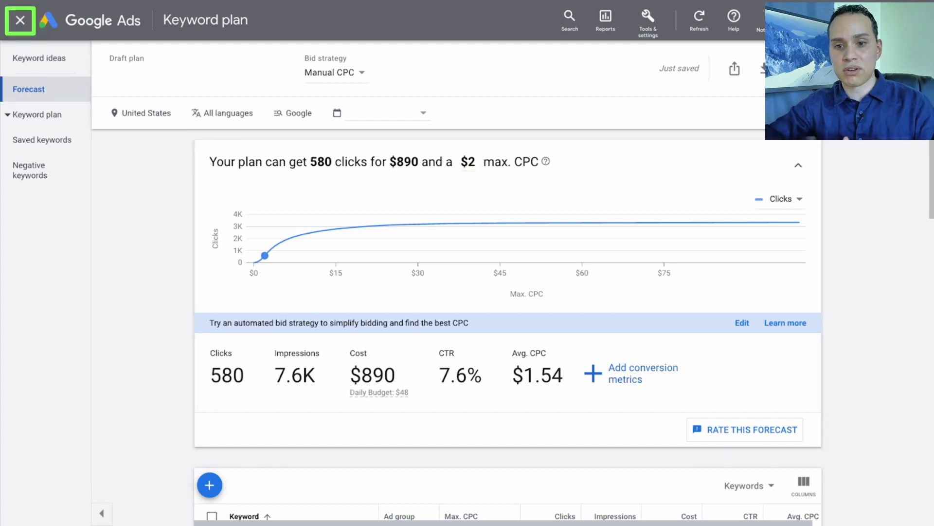
- Exit the keyword plan to the All campaigns overview
click(20, 20)
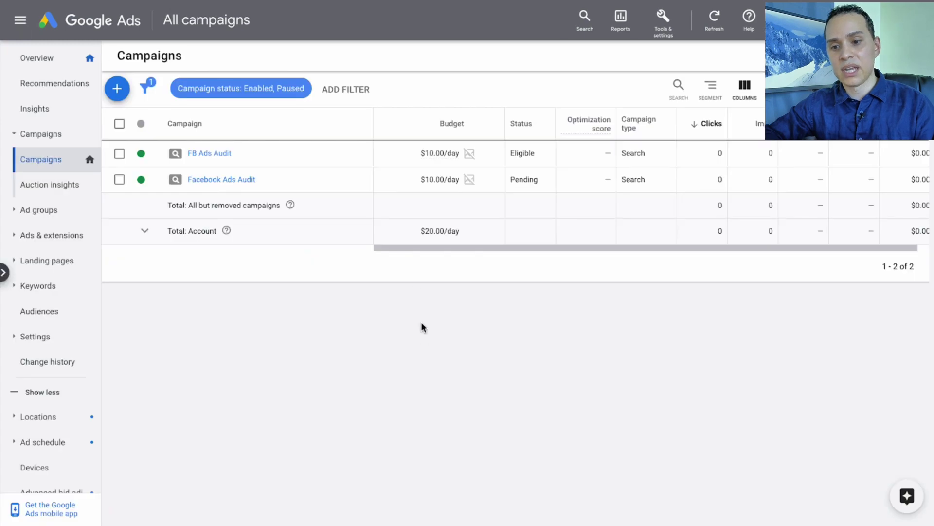